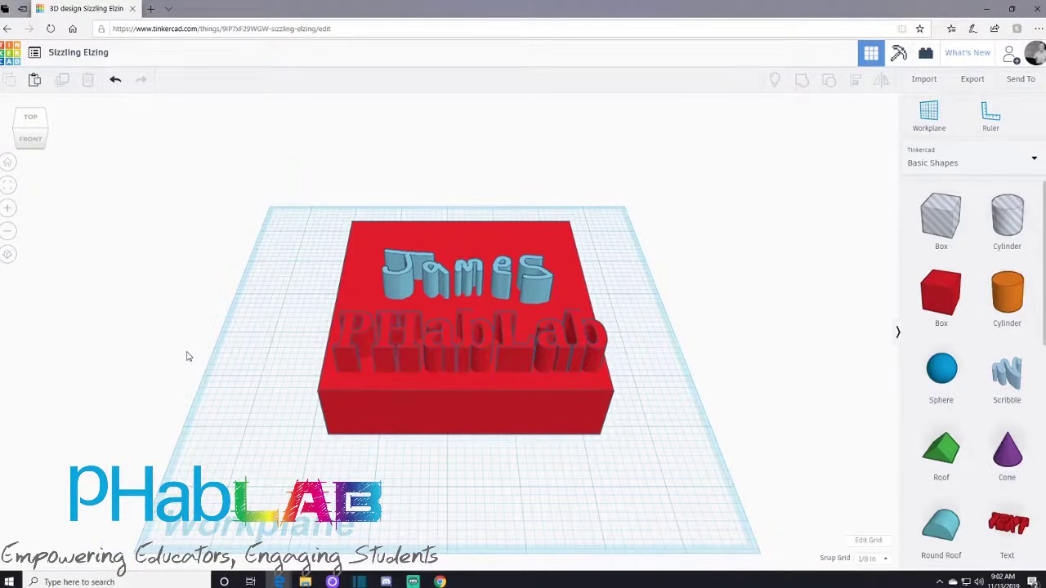
Orbit around the red box and check the PHabLab text and James scribble.
mouse_move(653, 370)
right_down()
mouse_move(490, 427)
mouse_move(534, 401)
mouse_move(637, 303)
mouse_move(653, 266)
mouse_move(678, 344)
mouse_move(665, 367)
mouse_move(649, 367)
right_up()
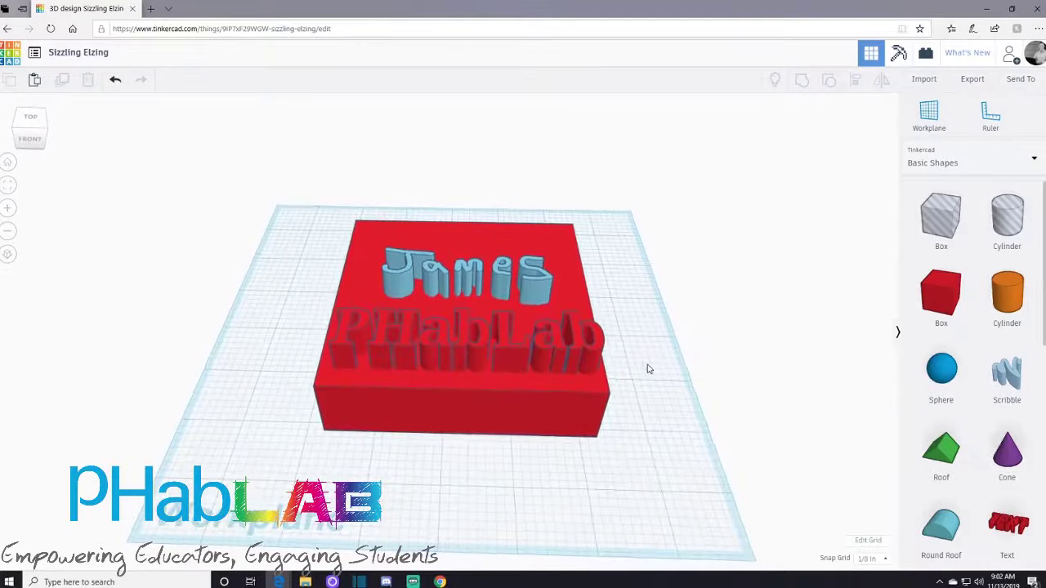
click(471, 355)
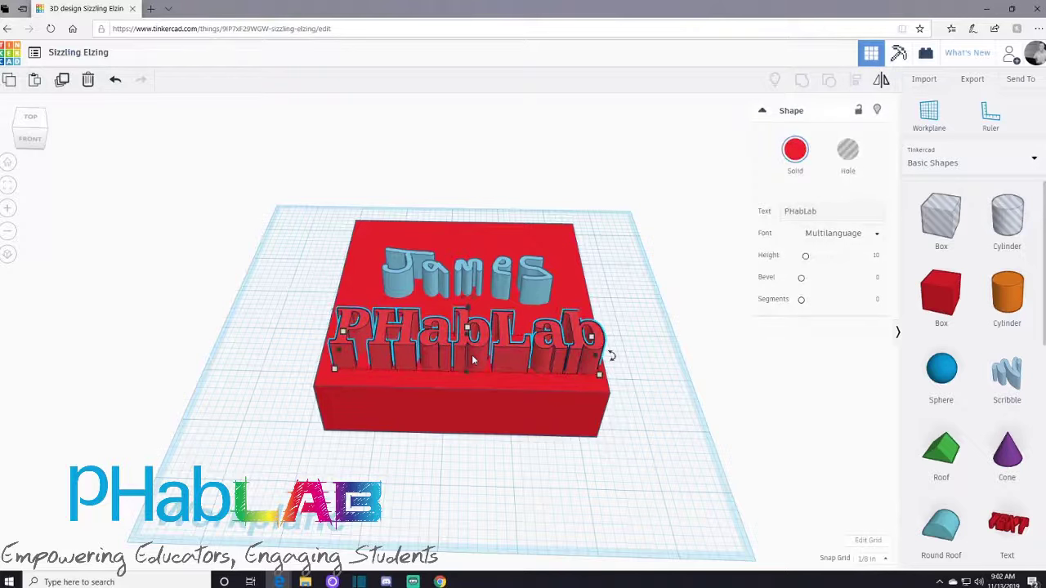
click(668, 333)
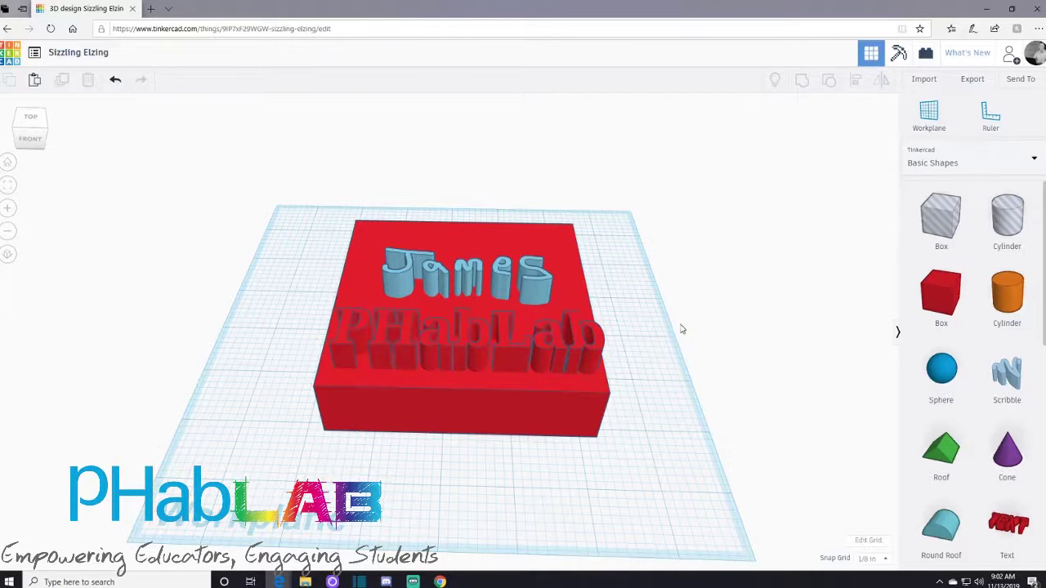
right_drag(335, 498, 349, 380)
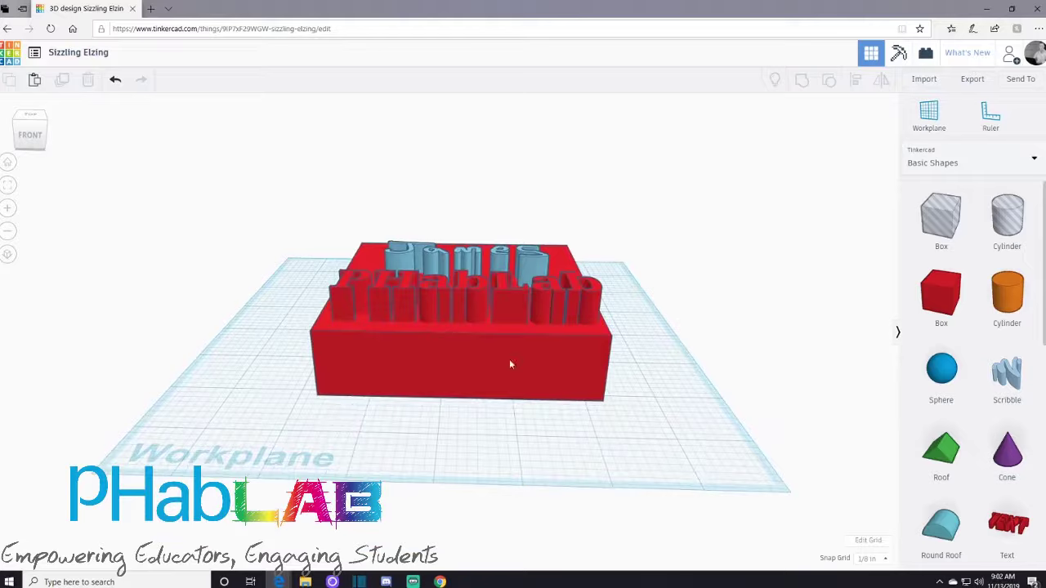
right_drag(510, 363, 482, 429)
click(461, 391)
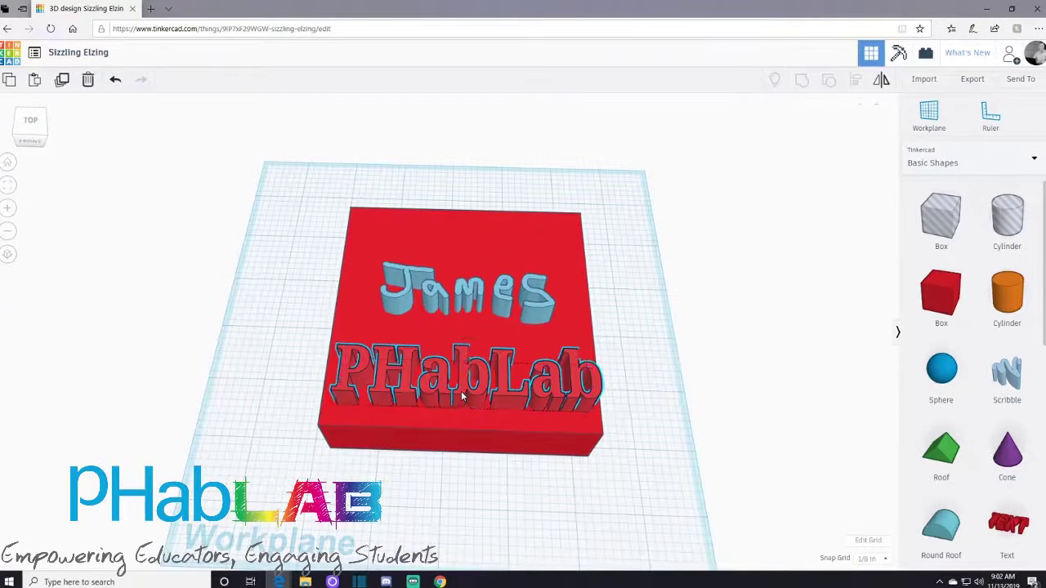
click(468, 308)
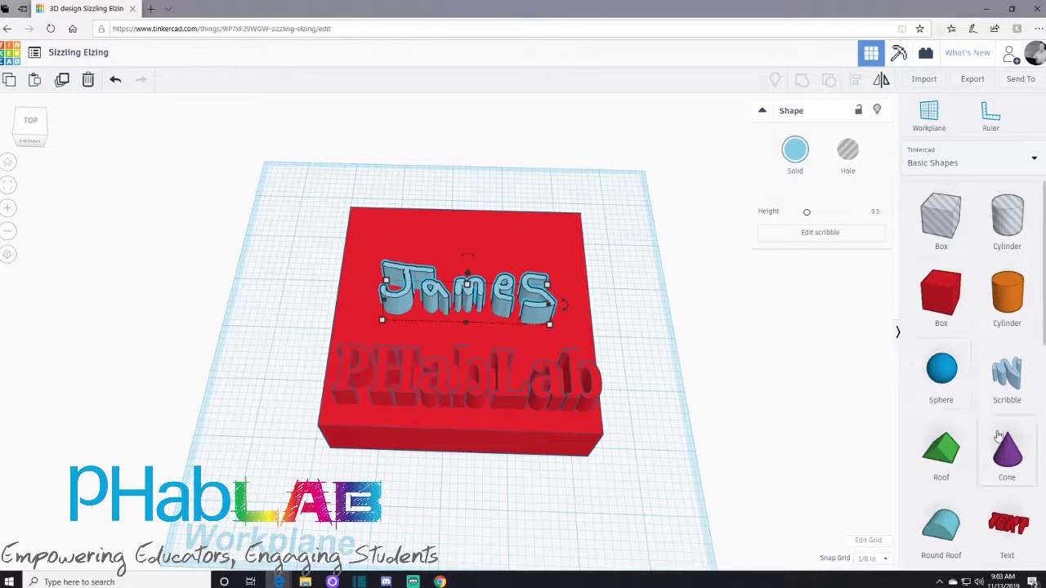
Place a Half Sphere beside the red box, make it a hole, and view it low.
scroll(1018, 409, down, 3)
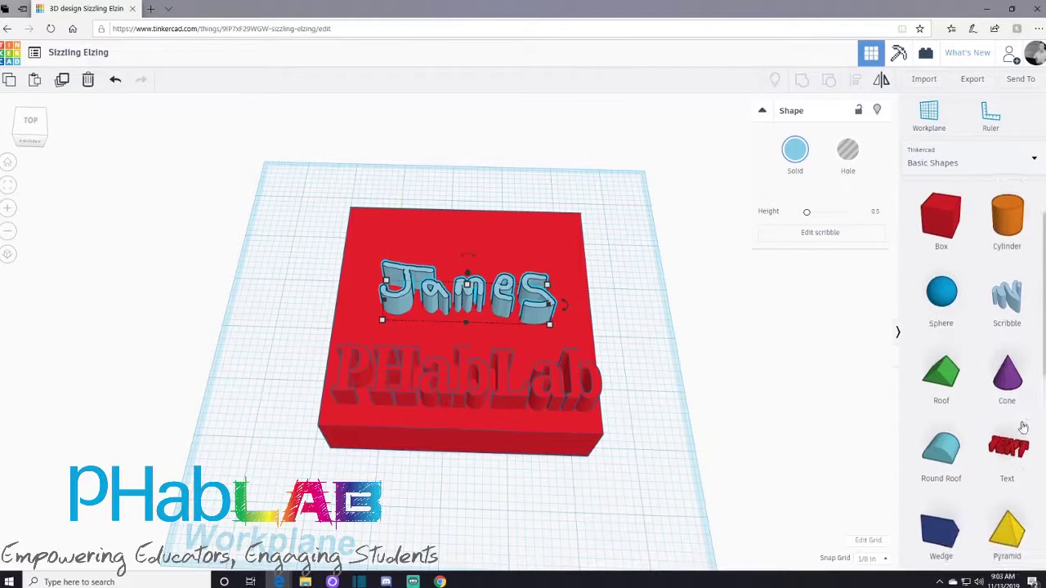
scroll(986, 376, up, 1)
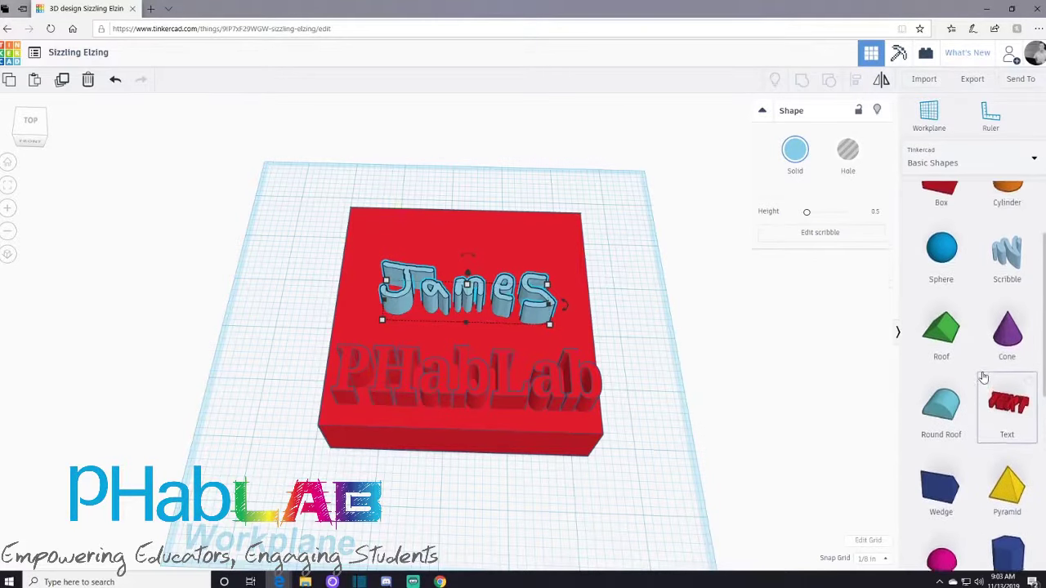
scroll(984, 395, down, 3)
click(747, 397)
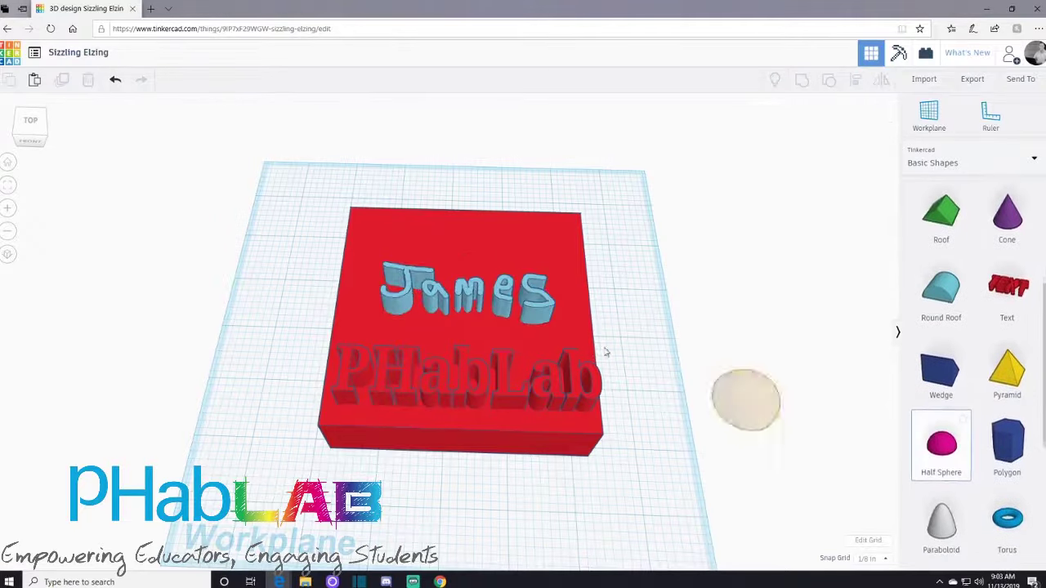
click(276, 211)
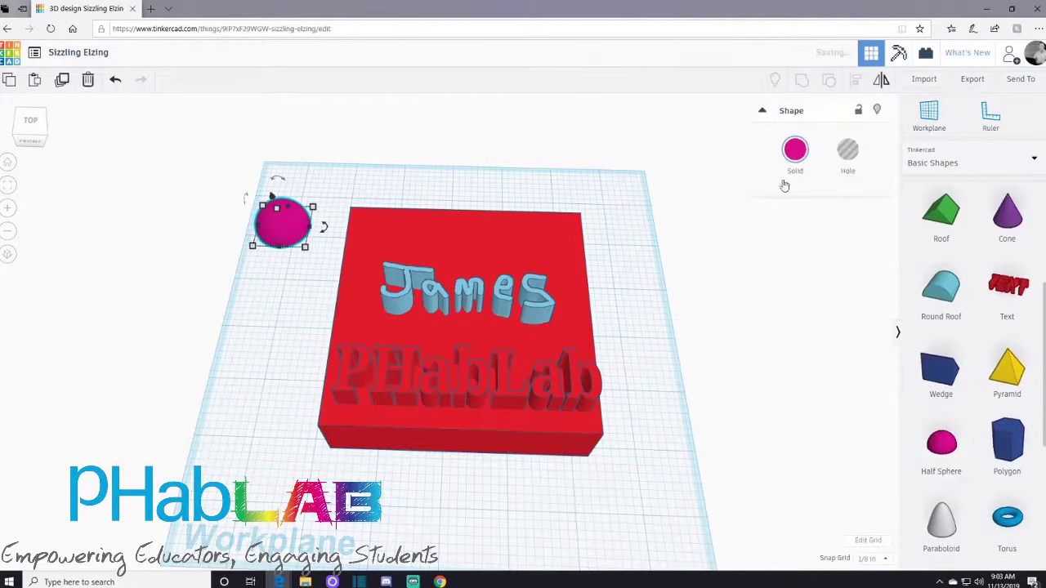
click(847, 149)
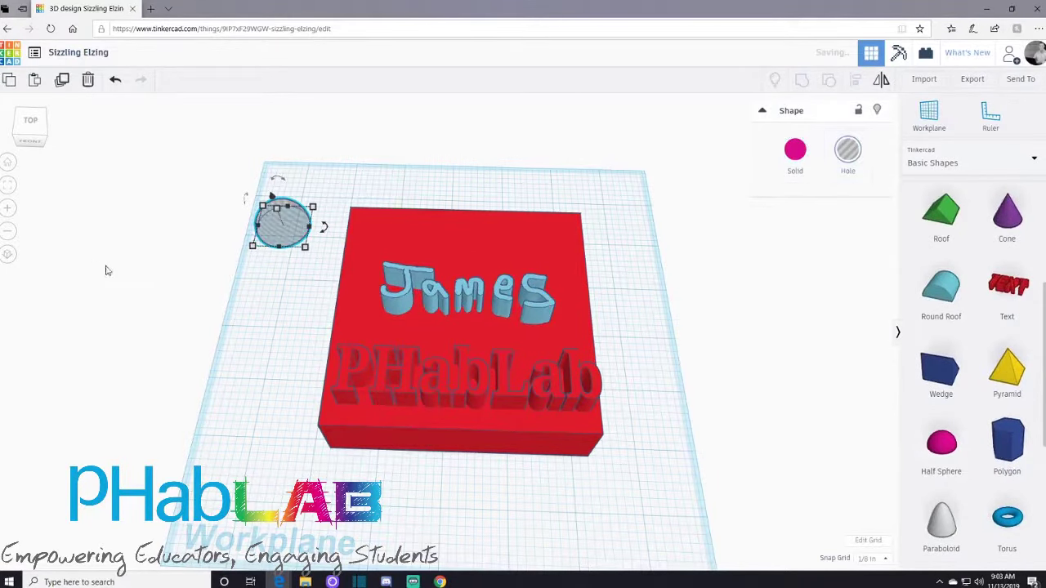
right_drag(105, 269, 274, 276)
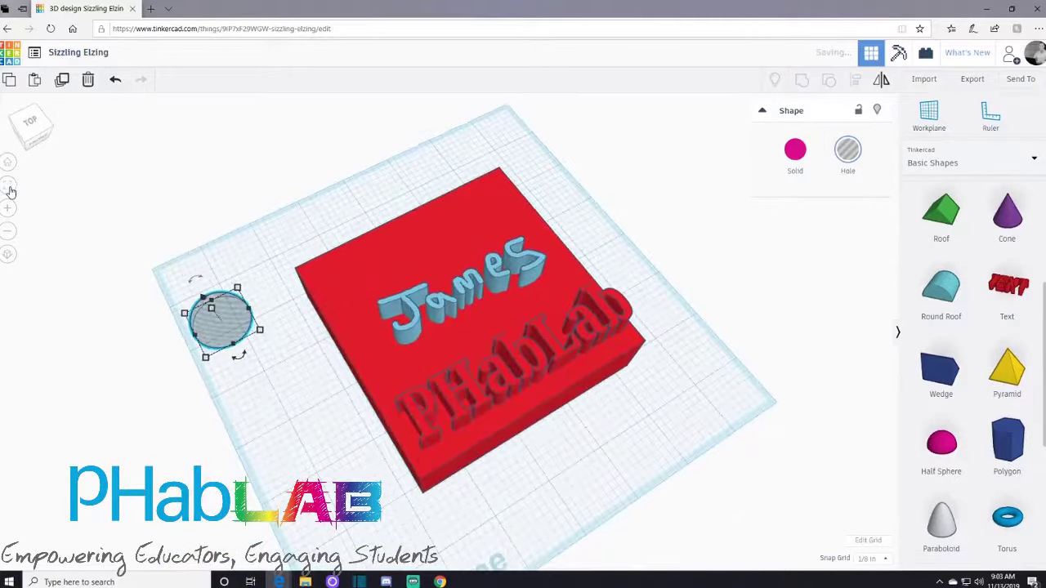
scroll(188, 266, up, 3)
right_drag(258, 245, 422, 394)
Move the half-sphere hole over the red box's corner and group the two.
drag(421, 391, 721, 198)
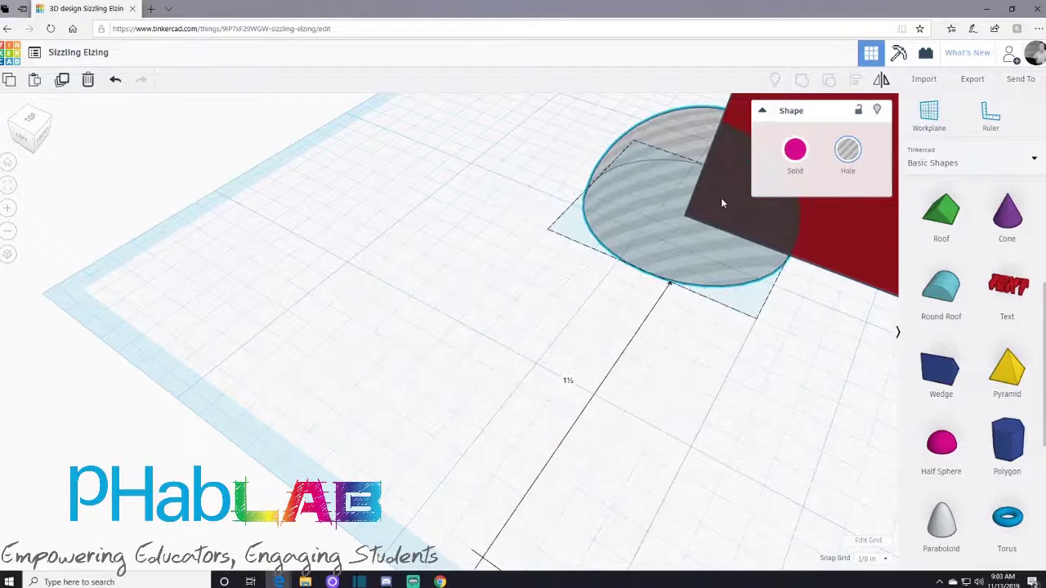
click(688, 367)
right_drag(688, 367, 857, 331)
click(632, 302)
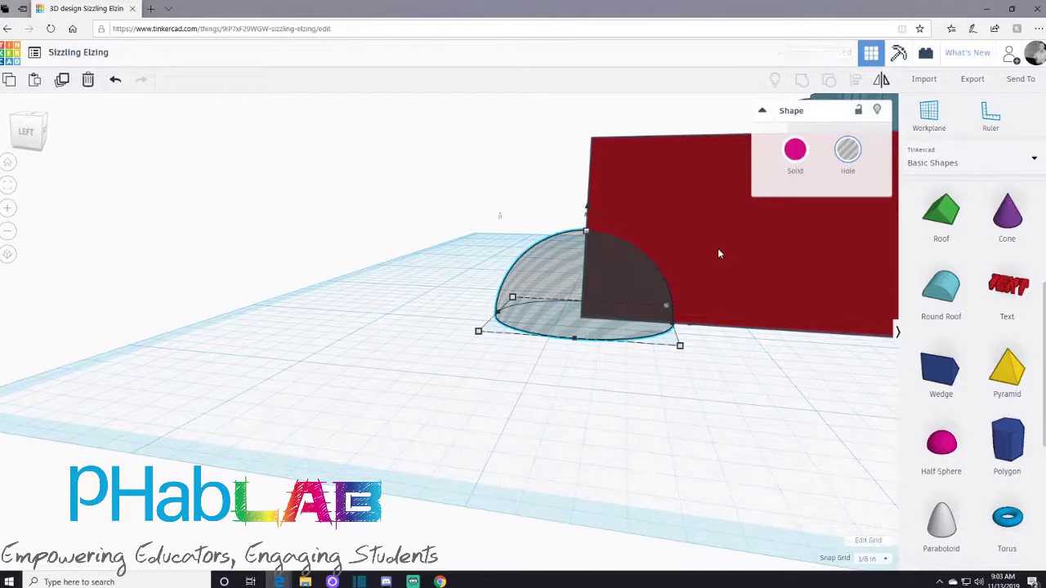
shift+click(719, 244)
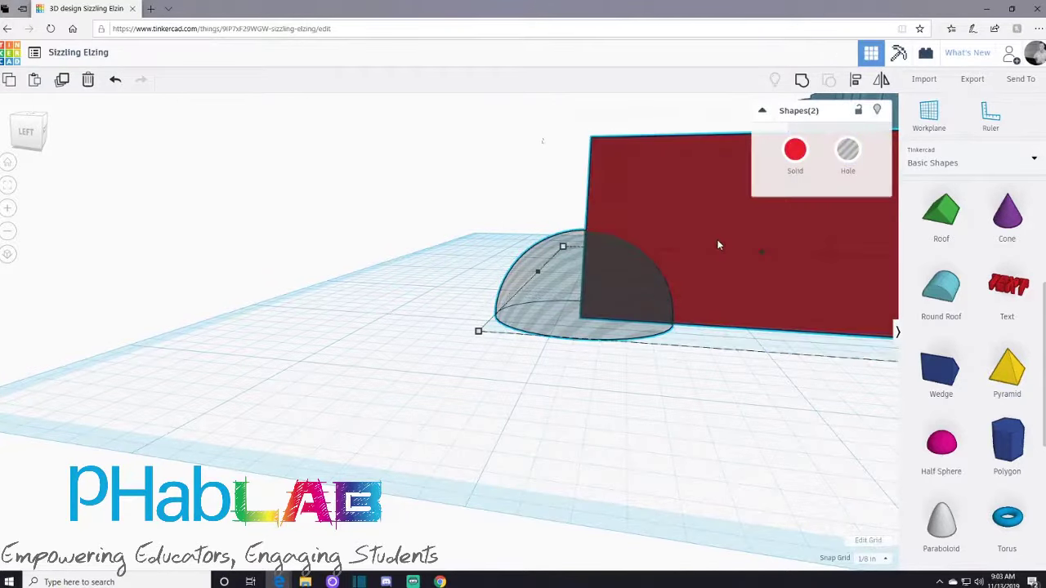
right_drag(699, 341, 750, 336)
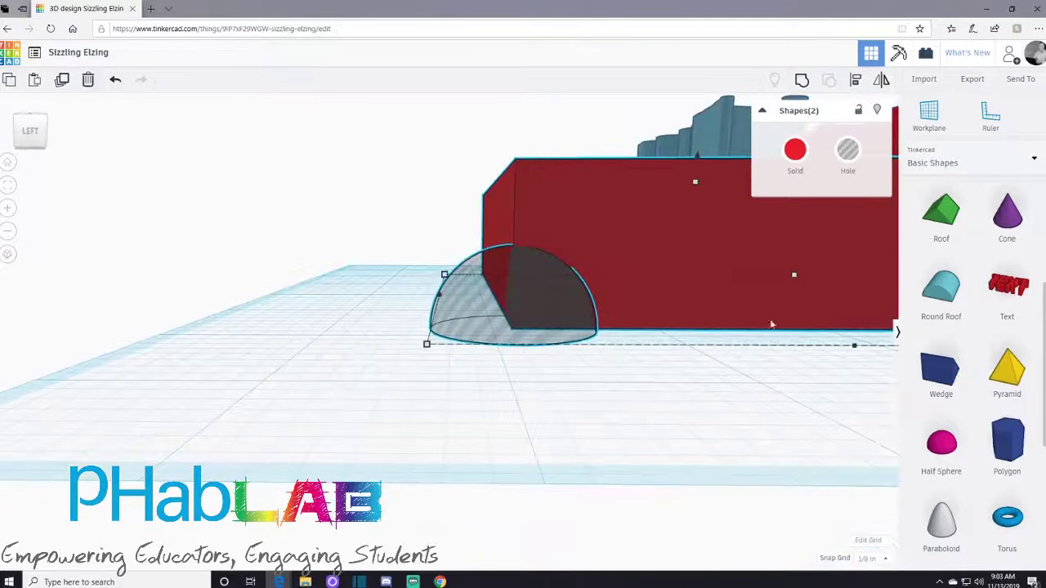
click(803, 81)
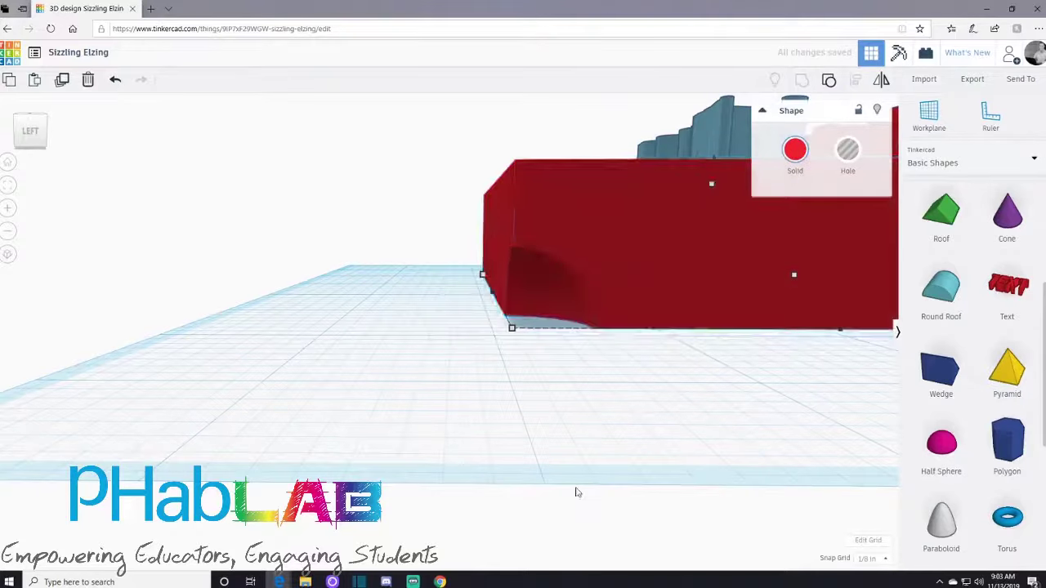
Orbit and zoom around to inspect the rounded notch in the box end.
click(559, 392)
scroll(555, 357, up, 4)
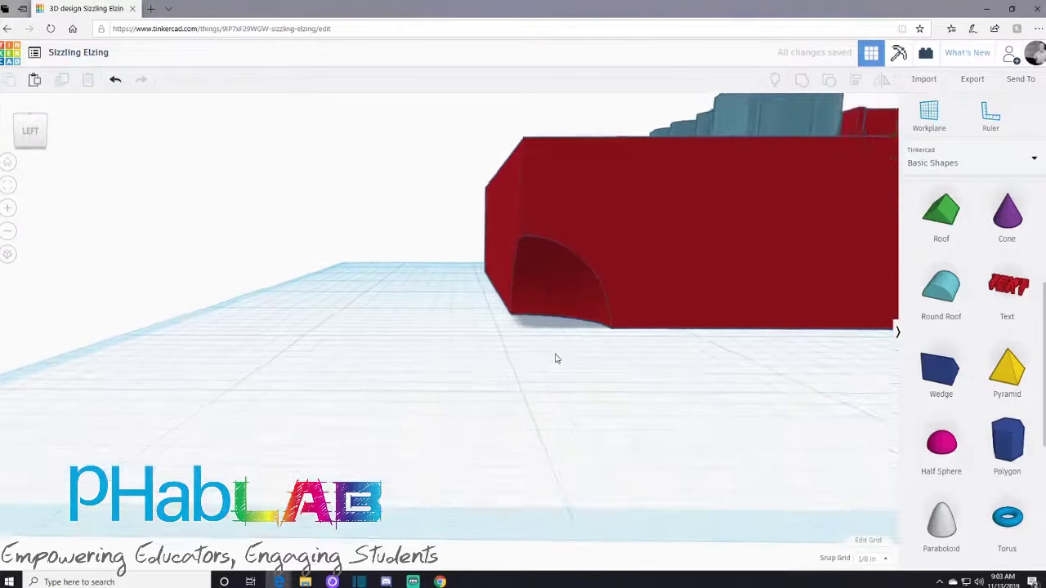
right_drag(579, 348, 591, 368)
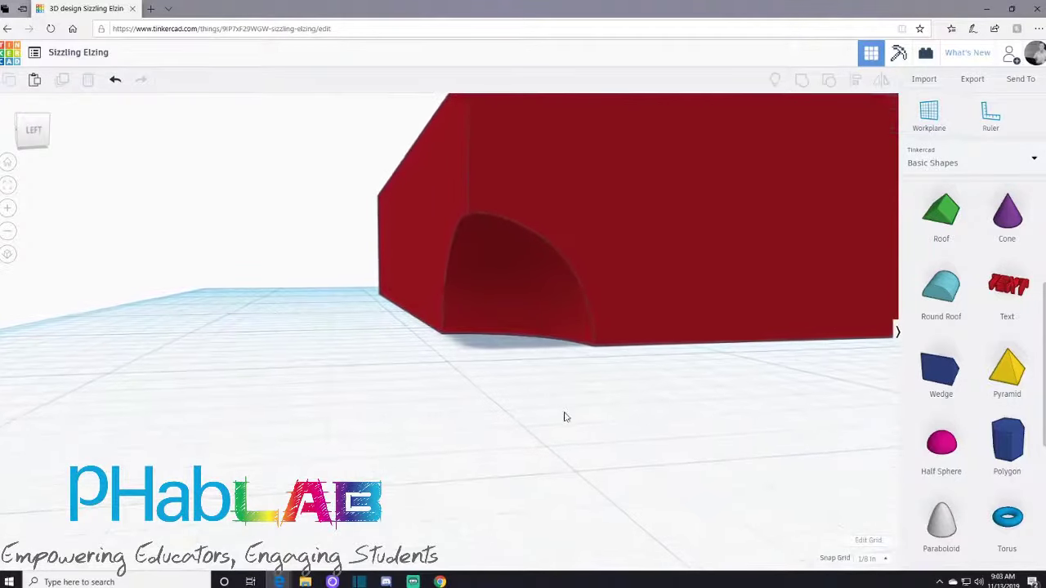
right_drag(563, 418, 520, 352)
scroll(630, 406, up, 3)
mouse_move(556, 397)
right_down()
mouse_move(572, 387)
mouse_move(541, 392)
right_up()
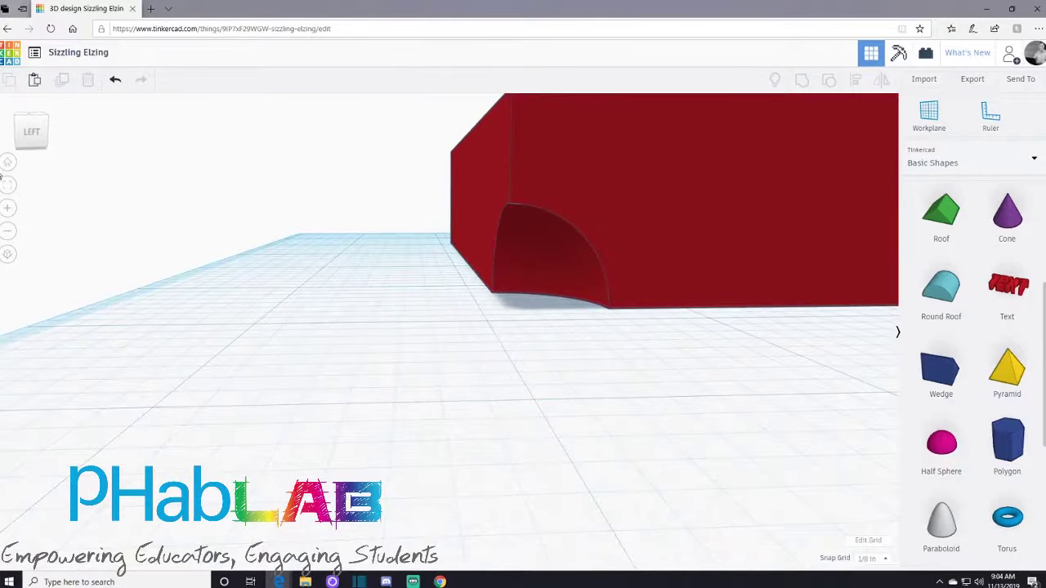
click(7, 162)
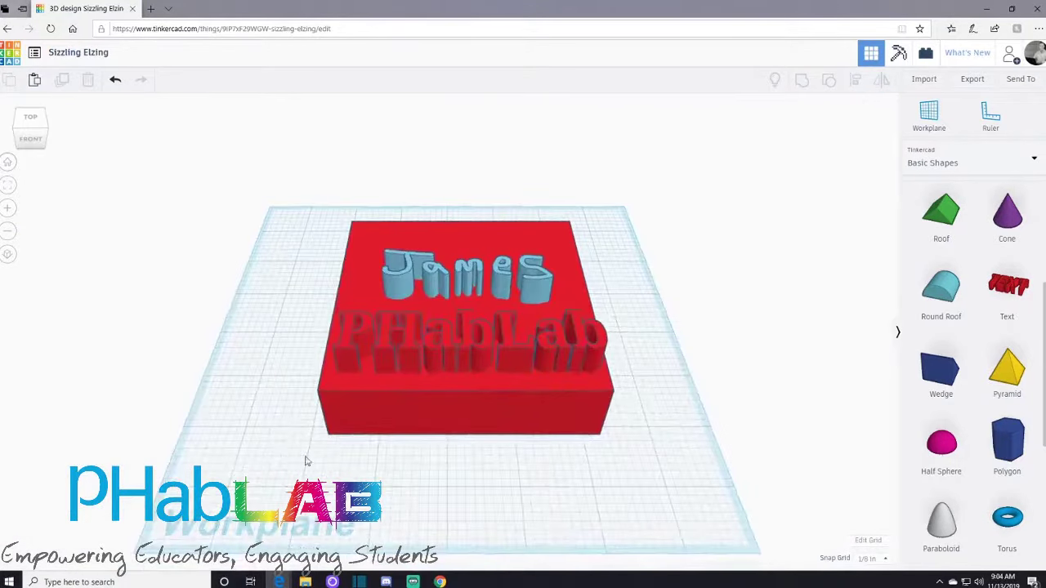
click(462, 350)
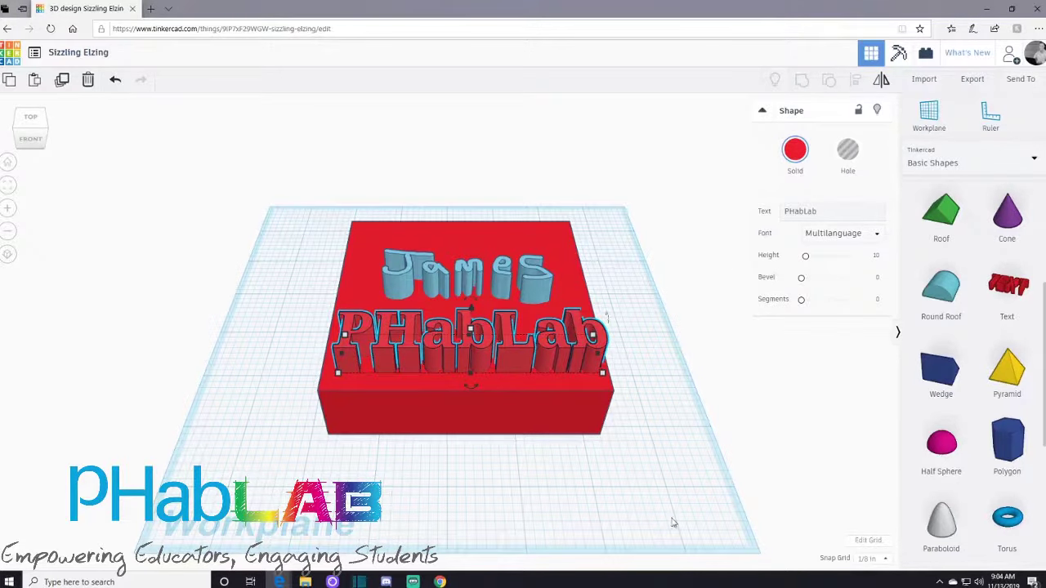
click(664, 484)
right_drag(664, 484, 511, 346)
click(509, 341)
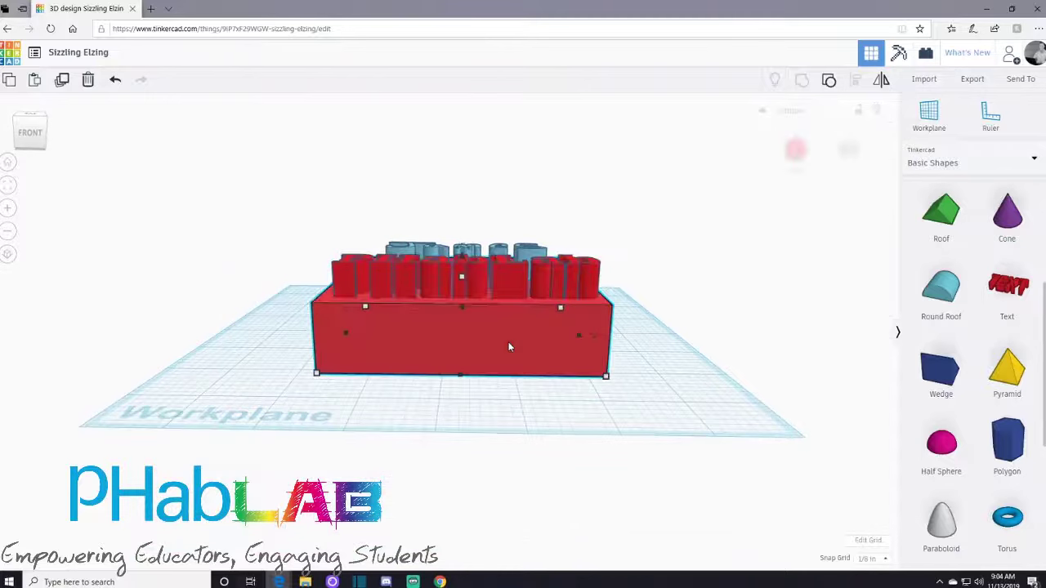
click(414, 279)
click(414, 278)
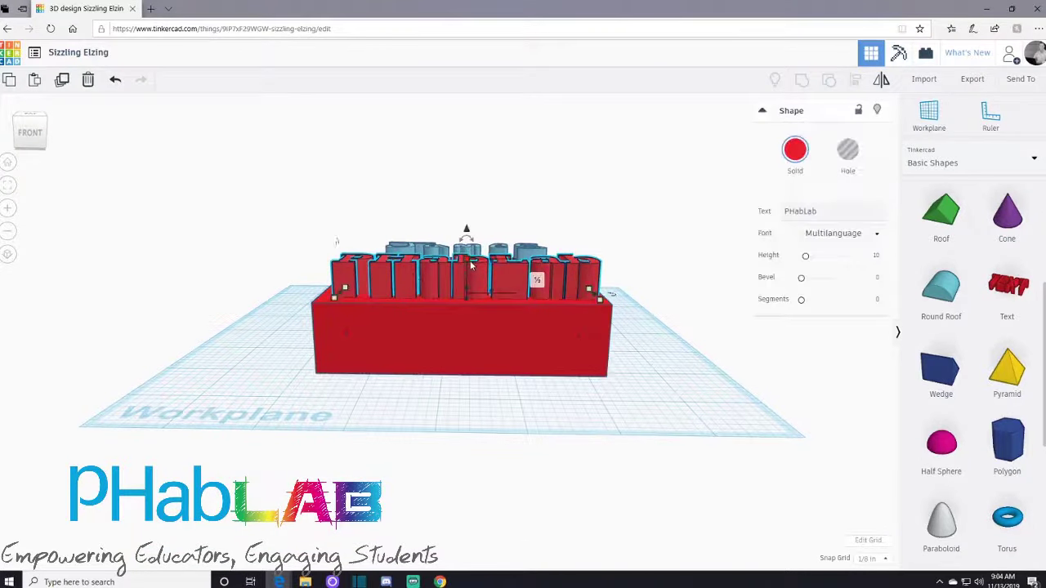
right_drag(467, 263, 607, 311)
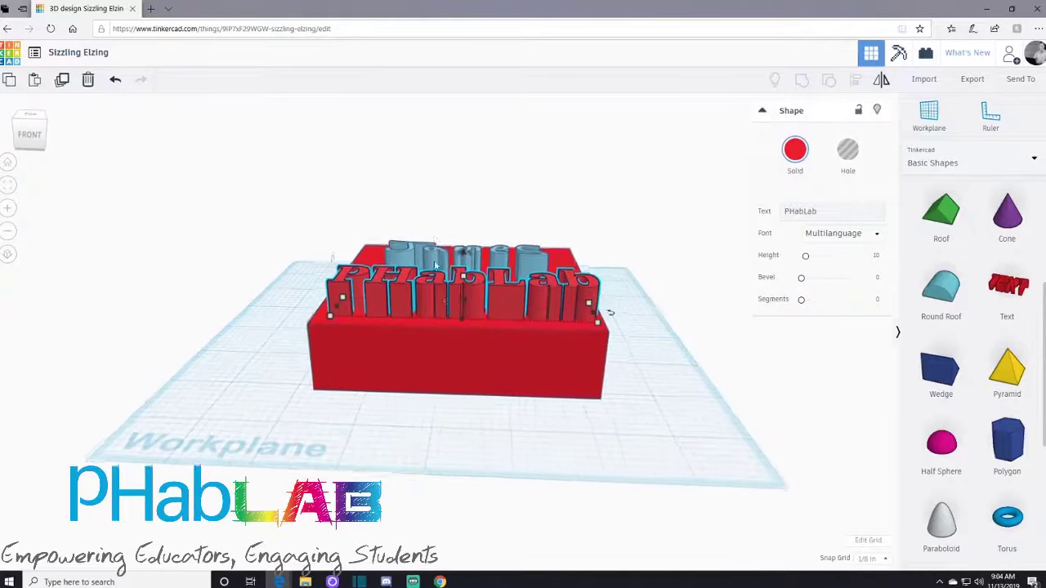
click(433, 257)
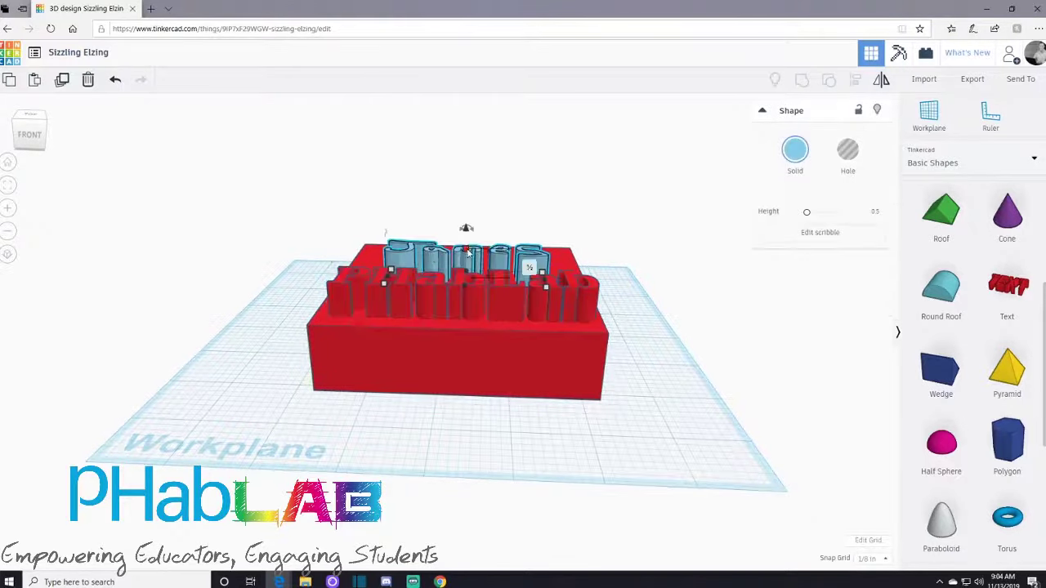
mouse_move(467, 374)
right_down()
mouse_move(474, 413)
mouse_move(478, 351)
mouse_move(495, 397)
mouse_move(474, 345)
right_up()
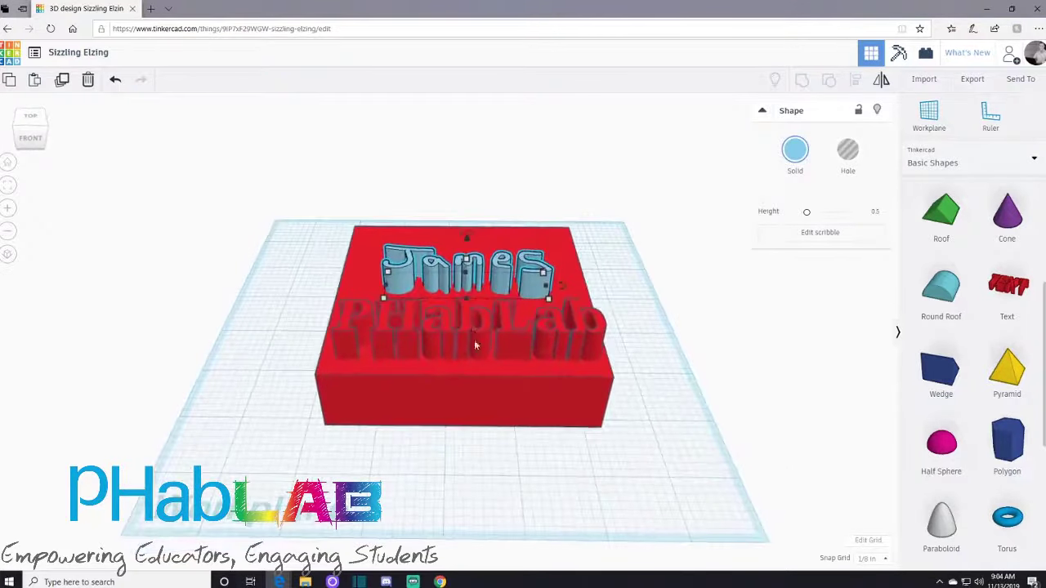
Make the PHabLab text a hole and view the box from the side.
click(456, 342)
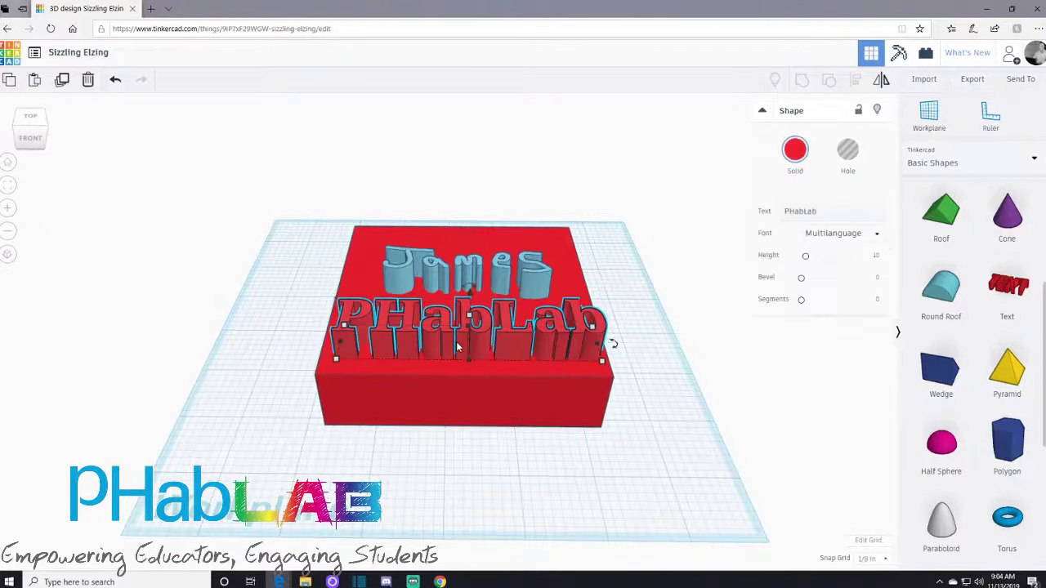
click(850, 157)
right_drag(634, 381, 572, 343)
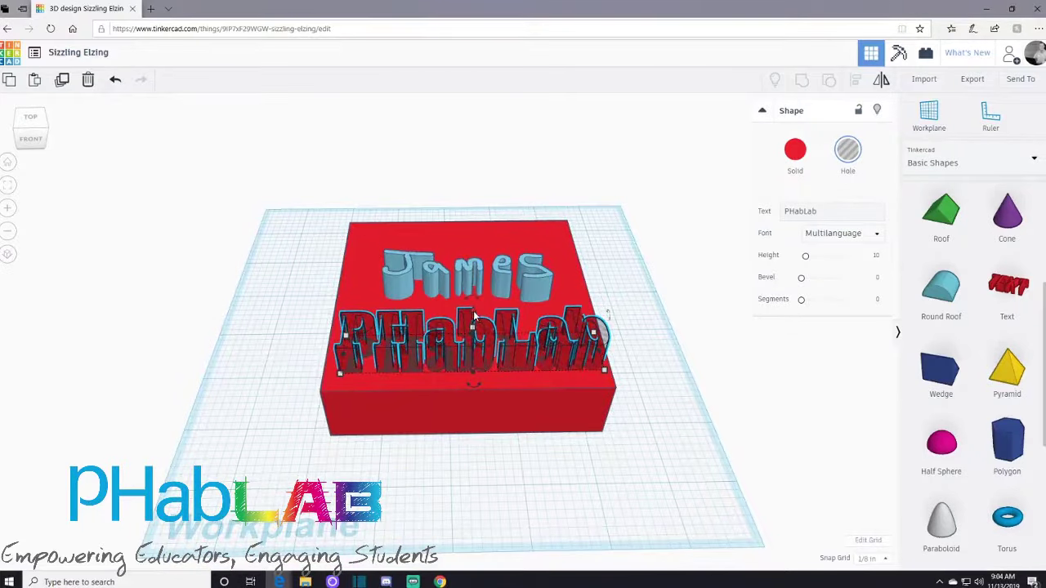
right_drag(472, 327, 491, 311)
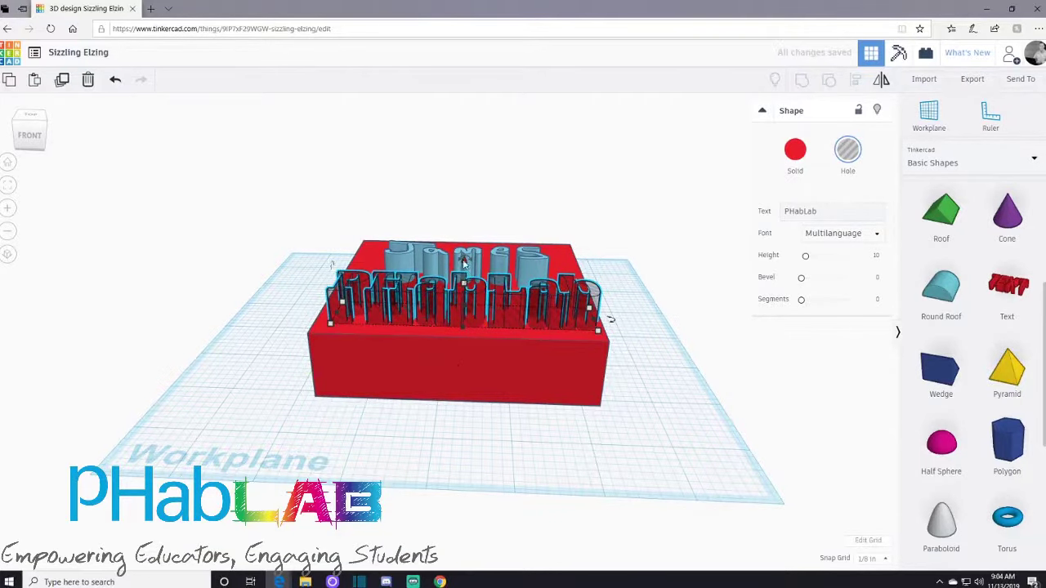
Lower the PHabLab hole to an elevation of -1/2 into the box.
mouse_move(463, 262)
mouse_down()
mouse_move(474, 285)
mouse_move(468, 264)
mouse_up()
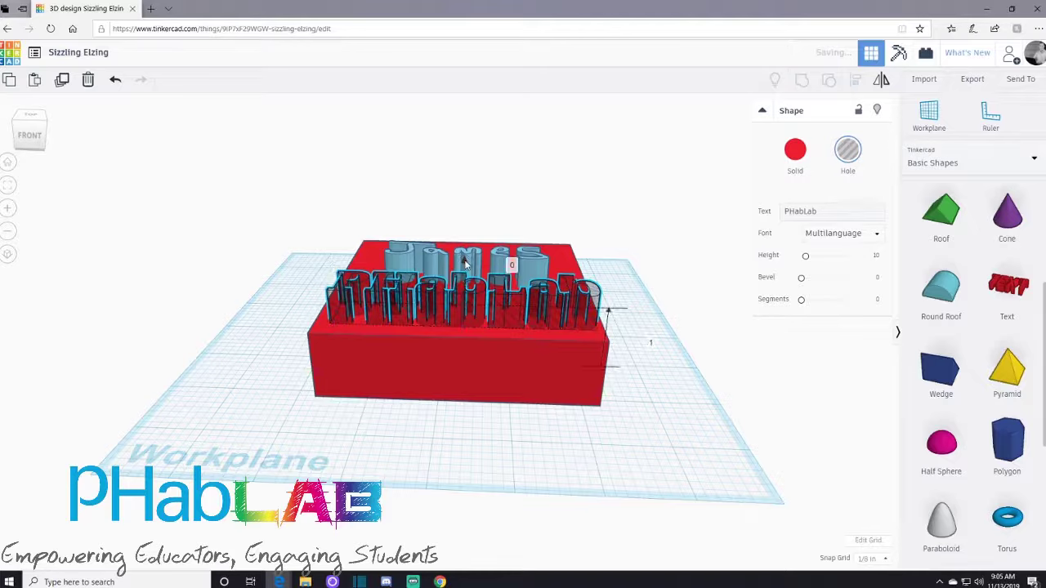
drag(465, 263, 470, 263)
click(512, 266)
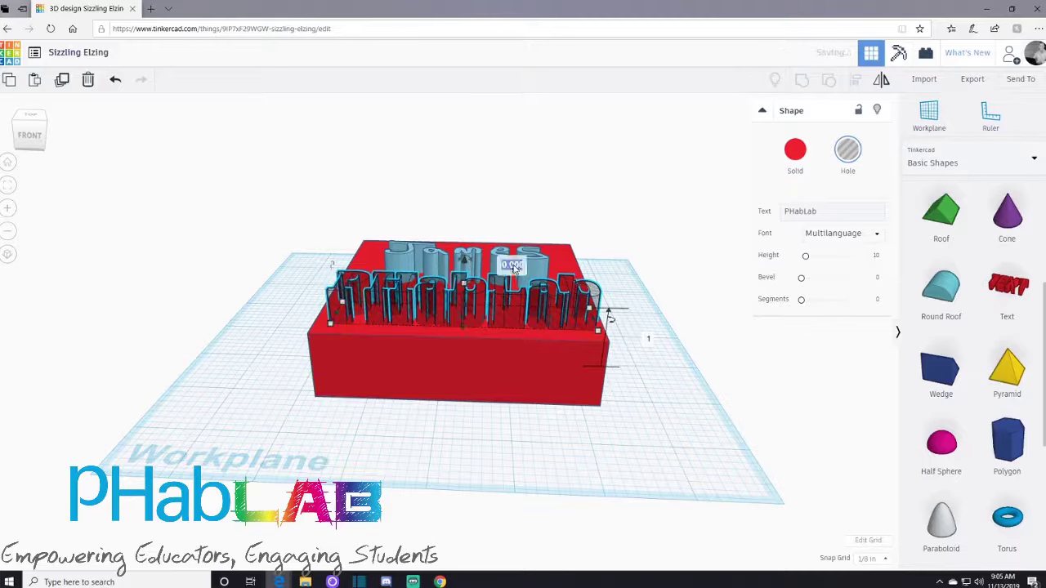
key(BackSpace)
key(Return)
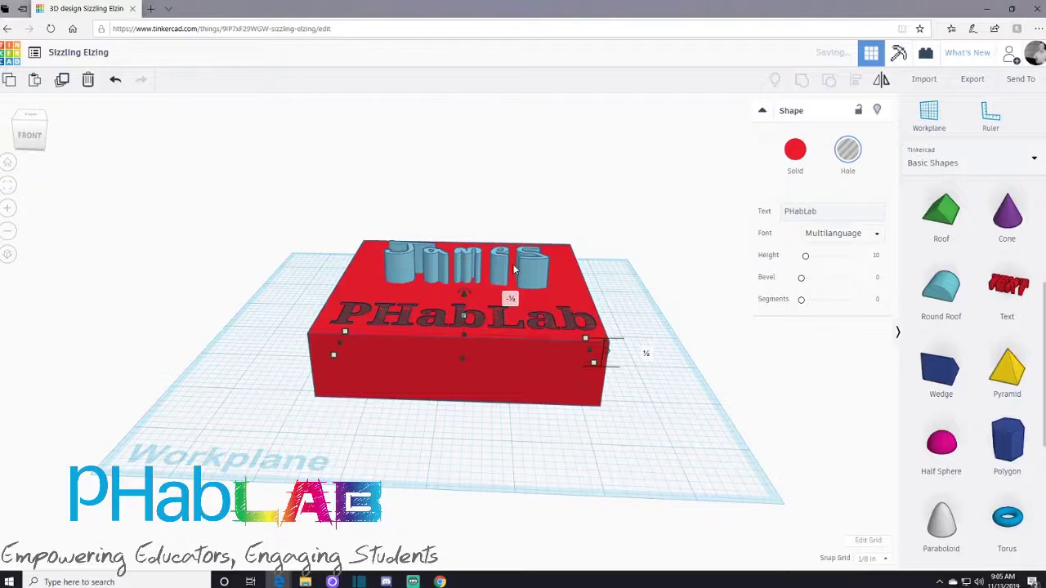
Tilt the James scribble back to lie flat and sink it into the box top.
click(518, 422)
right_drag(518, 423, 524, 451)
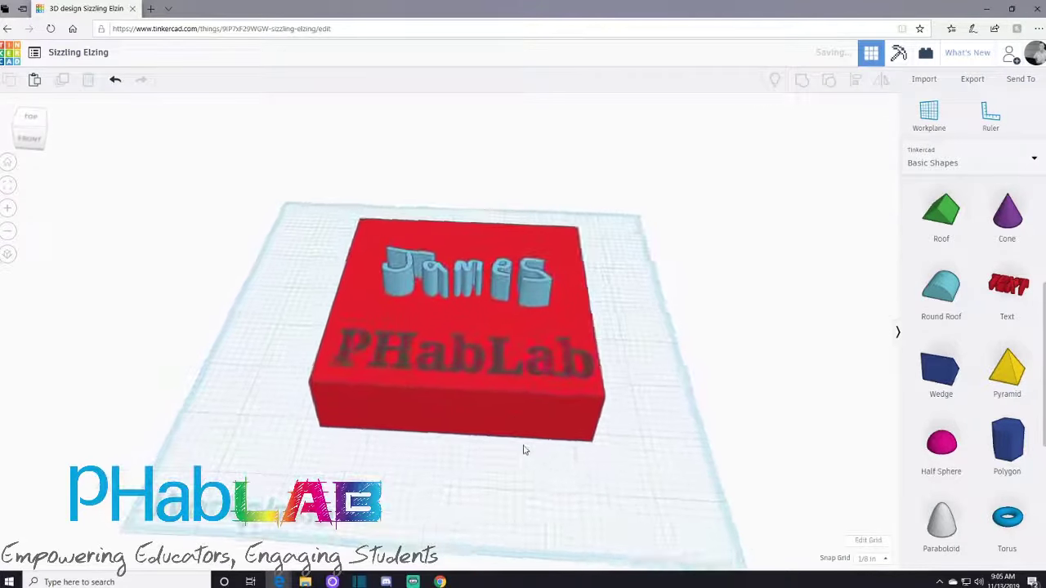
click(465, 255)
drag(467, 247, 469, 268)
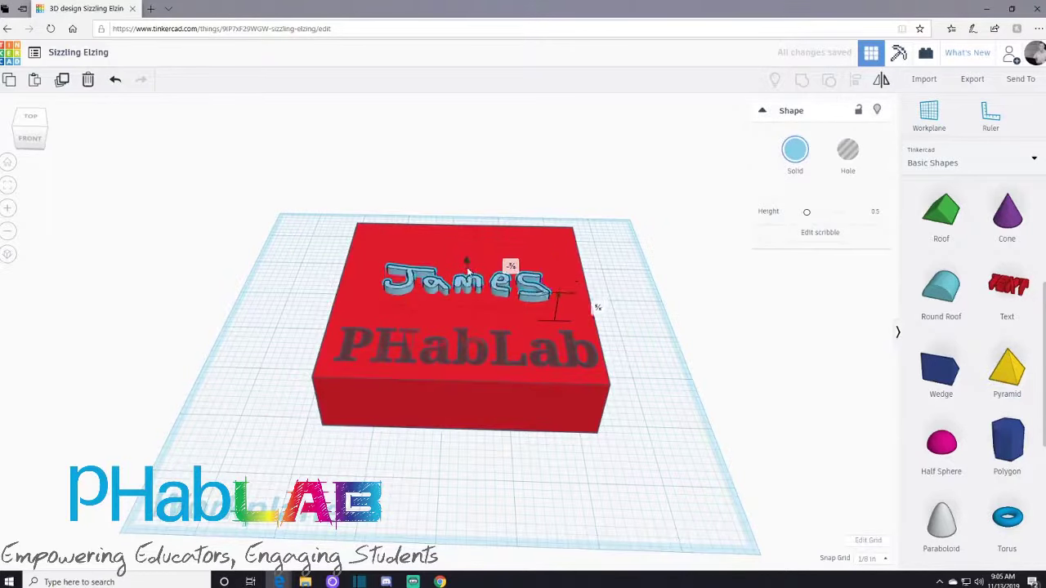
drag(468, 272, 469, 276)
Group the box with both lettering shapes, then undo the grouping.
click(691, 302)
right_drag(691, 302, 653, 383)
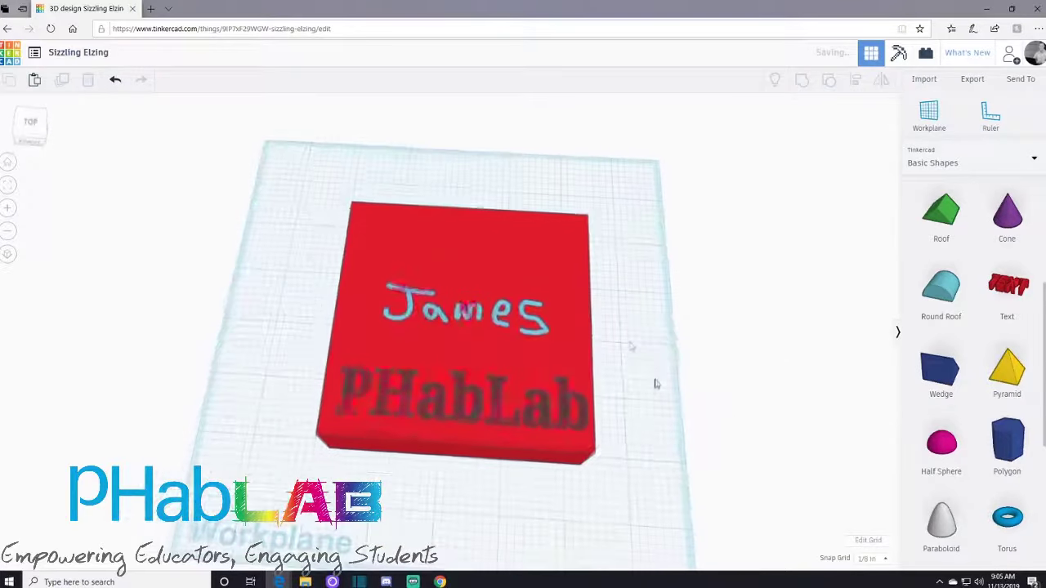
drag(250, 156, 638, 428)
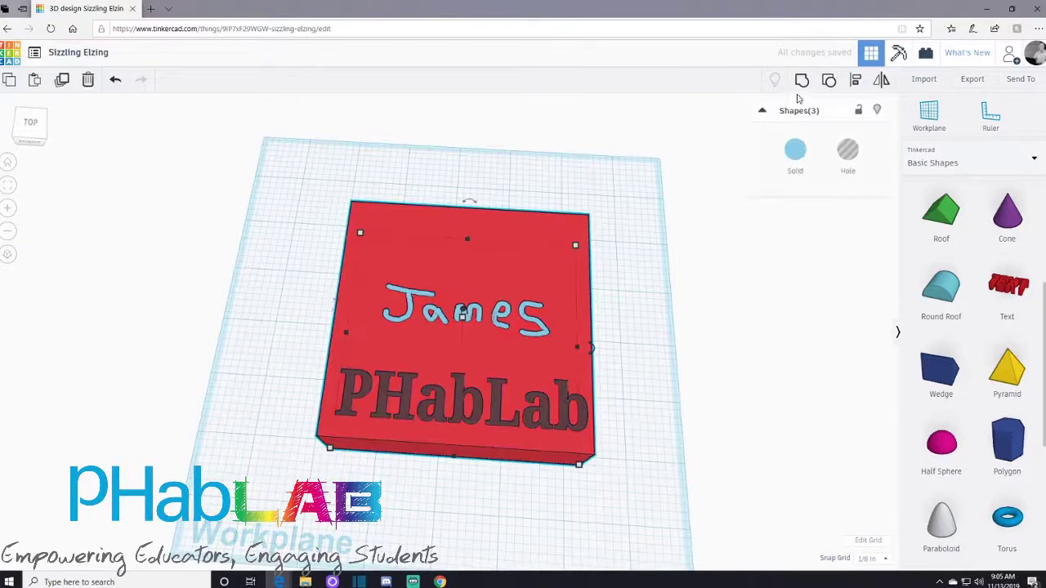
click(800, 82)
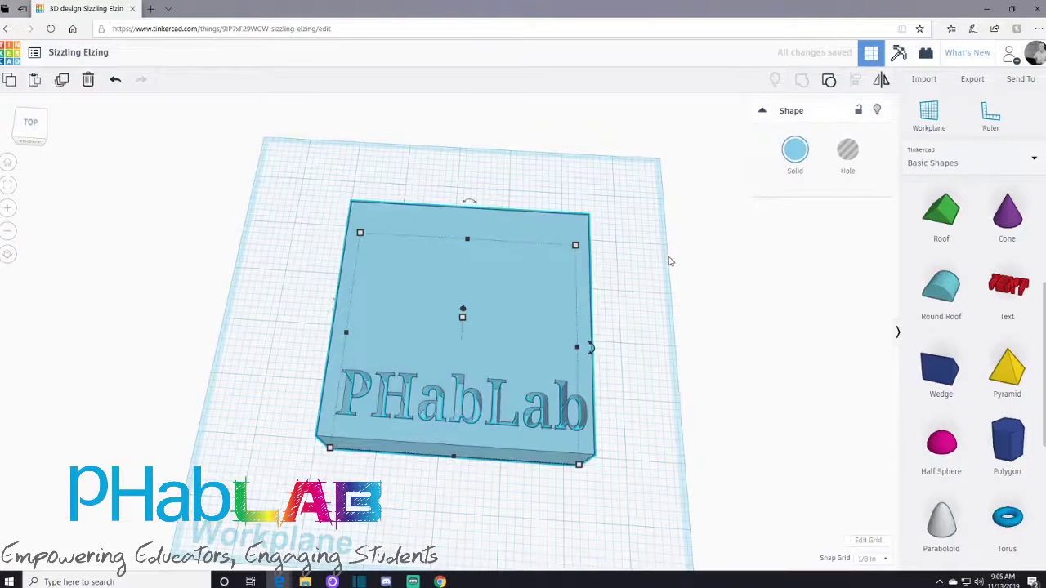
key(ctrl+z)
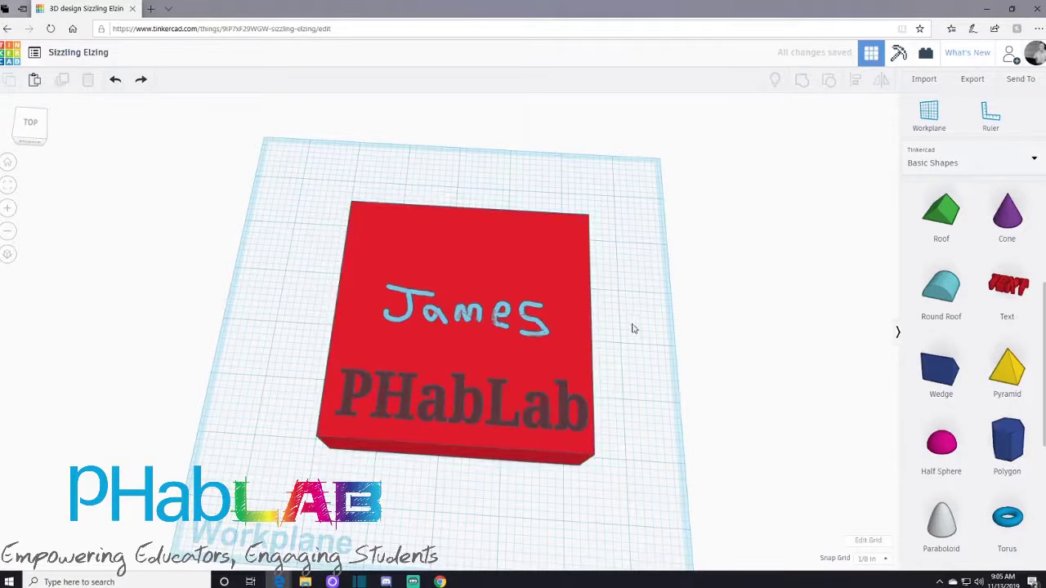
right_drag(651, 361, 663, 357)
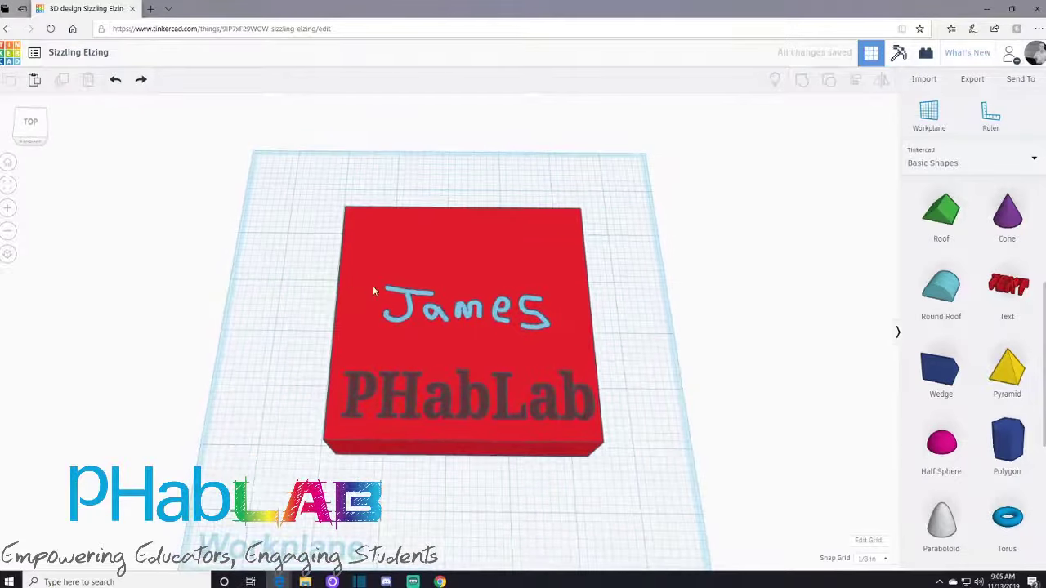
Make the James scribble a hole and group it with the box and PHabLab hole.
click(407, 306)
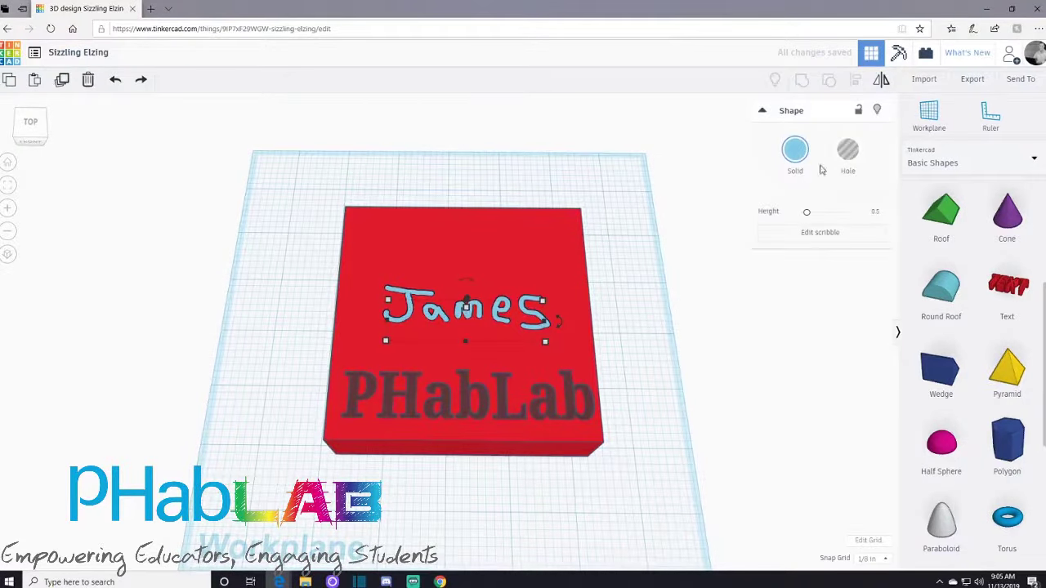
click(850, 148)
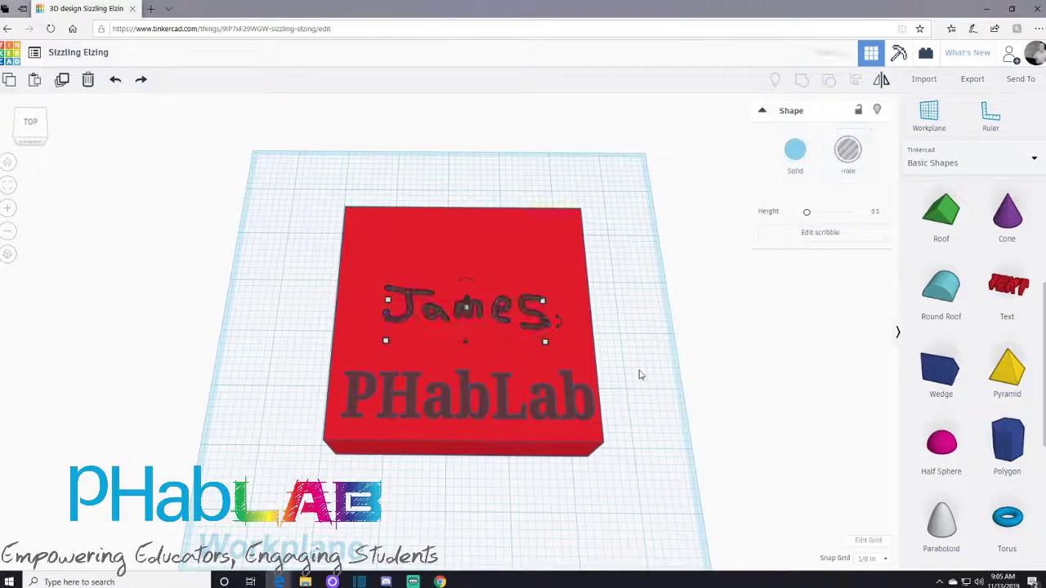
click(663, 359)
drag(237, 166, 670, 477)
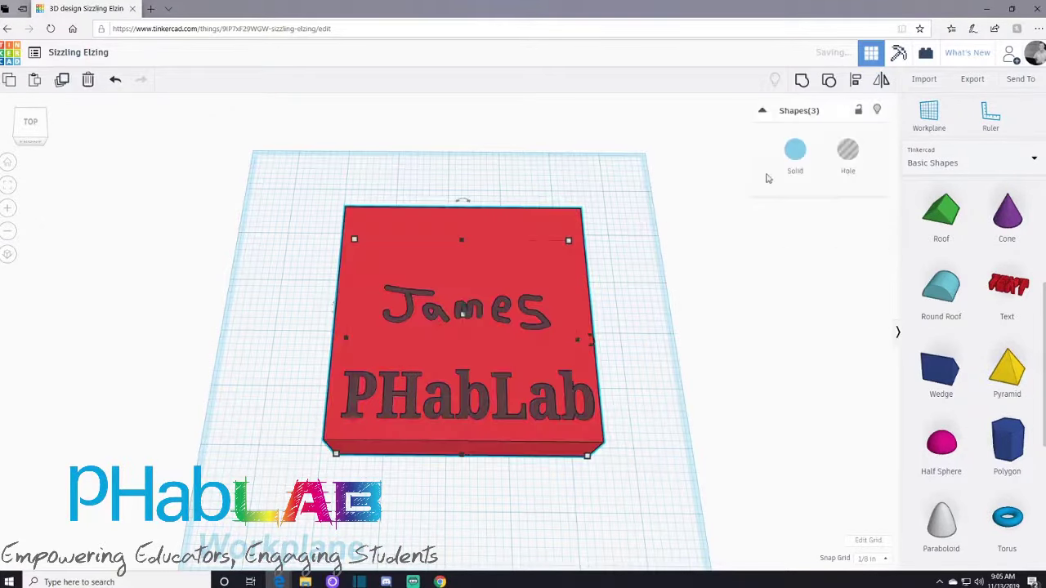
click(800, 80)
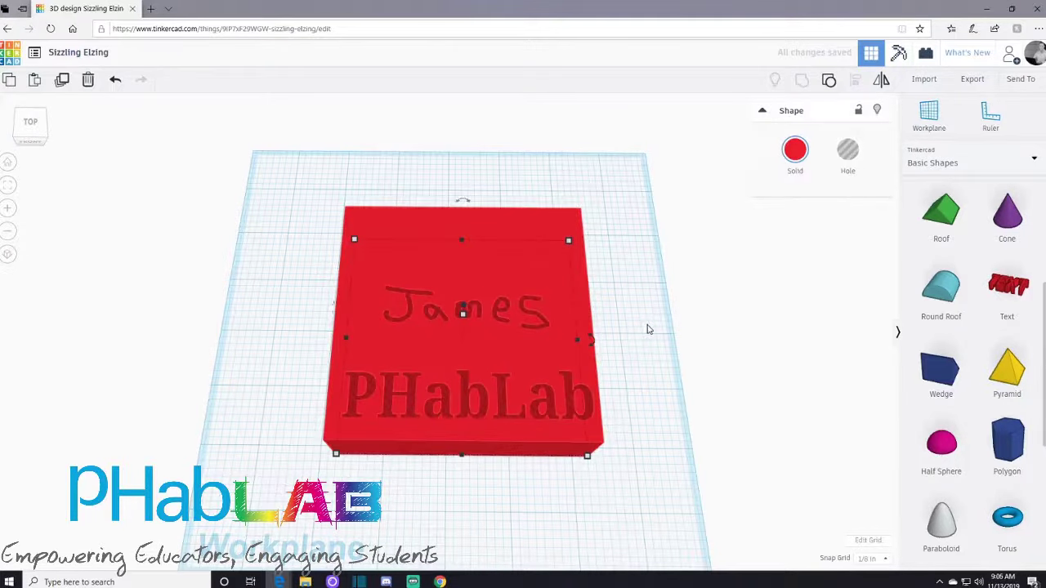
right_drag(663, 334, 458, 396)
scroll(459, 395, up, 6)
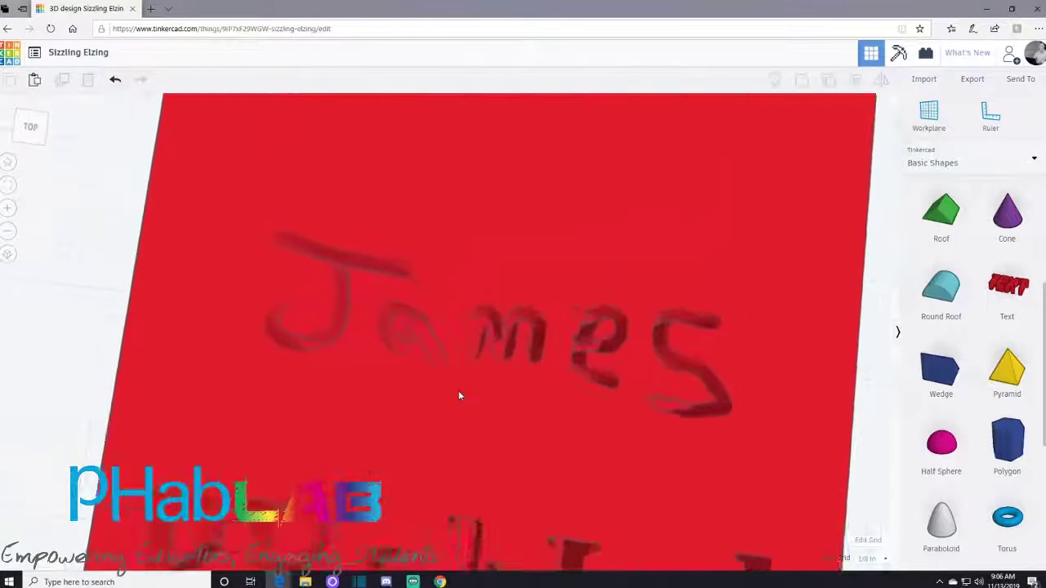
scroll(478, 396, down, 3)
right_drag(483, 390, 182, 378)
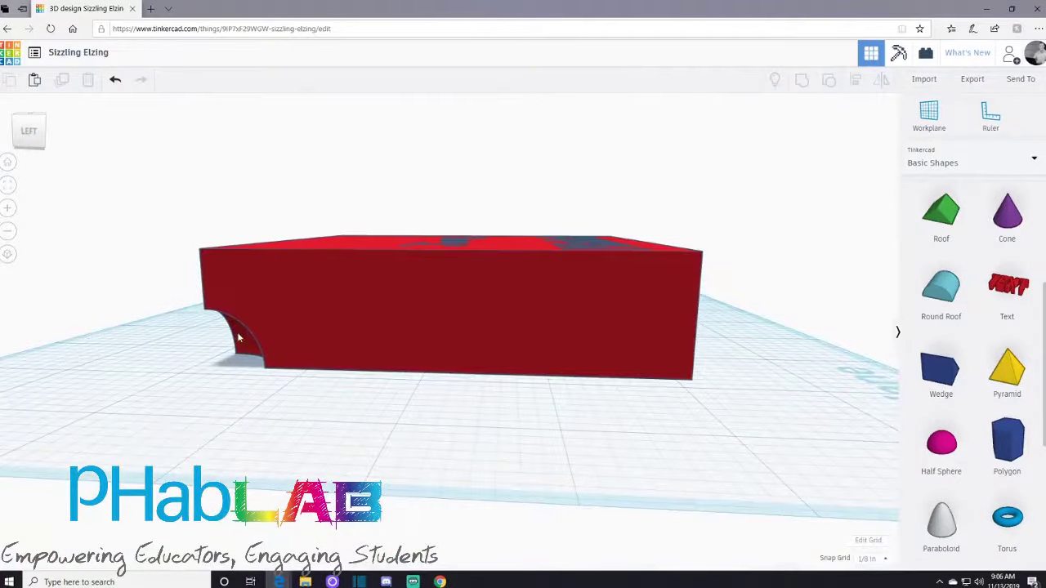
right_drag(237, 332, 392, 387)
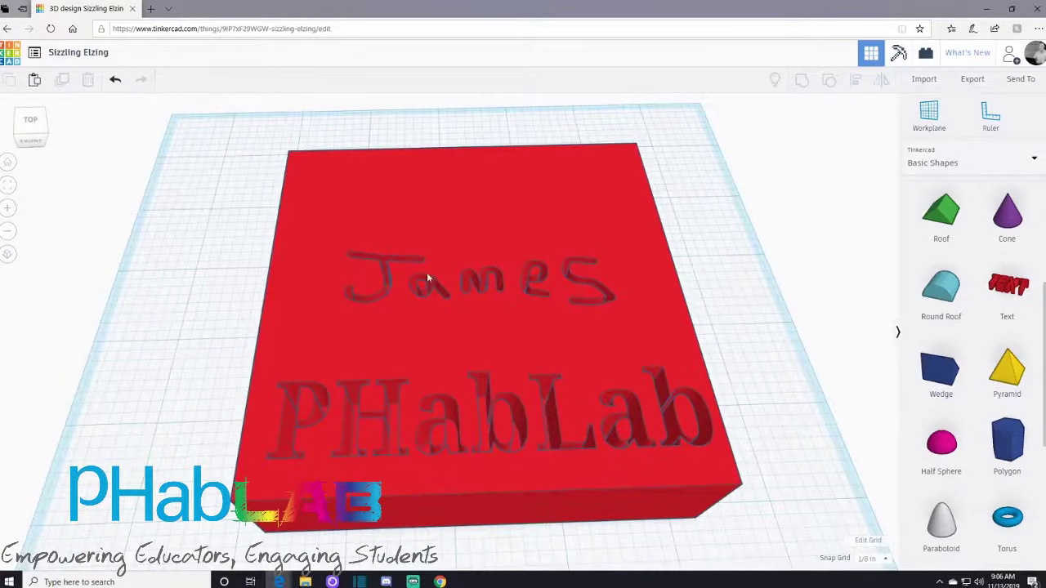
right_drag(451, 283, 520, 391)
scroll(520, 397, down, 2)
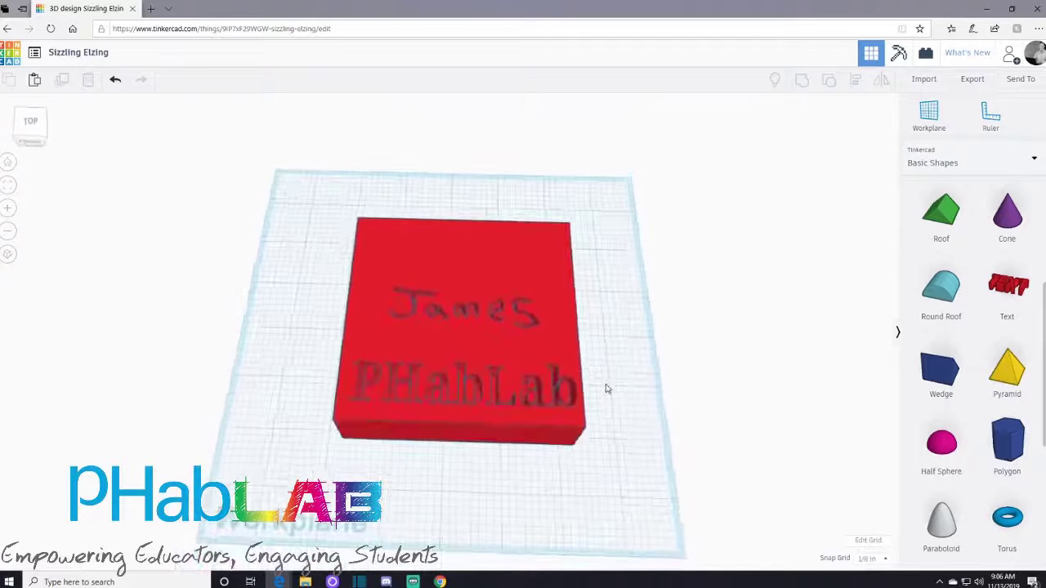